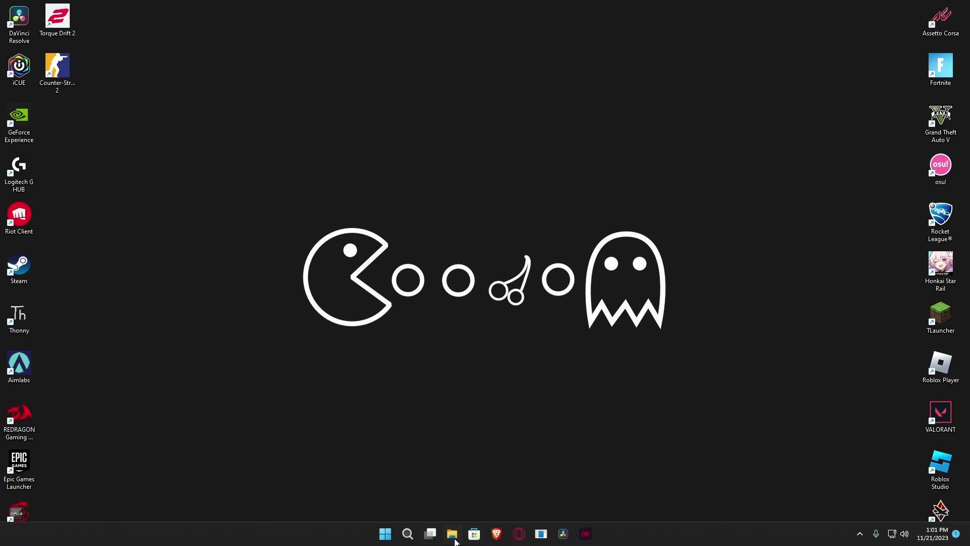
- Launch the Stable Diffusion web UI from its taskbar shortcut
{"action": "left_click", "coordinate": [466, 536]}
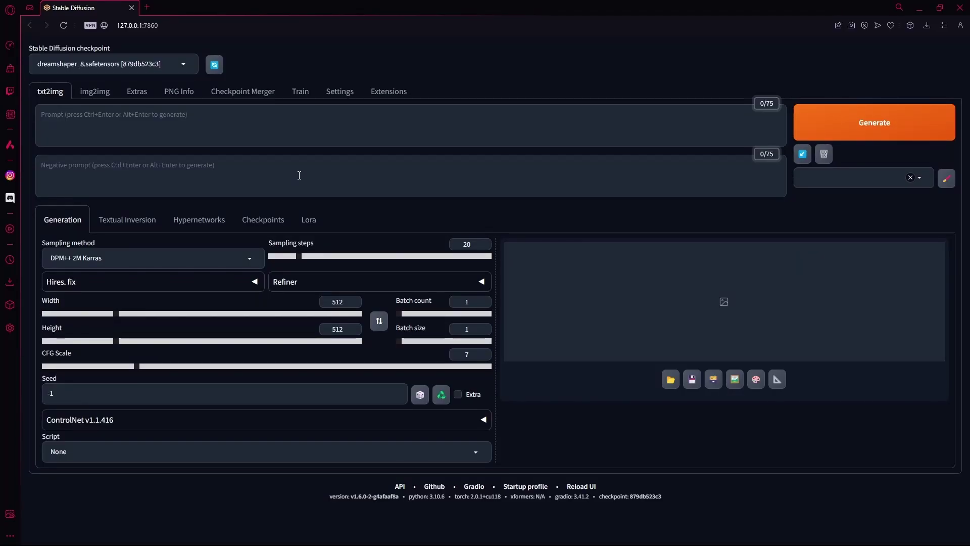
- Paste the prompt 'person standing in a forrest', set sampler Euler a, and send the image to img2img
{"action": "left_click", "coordinate": [183, 134]}
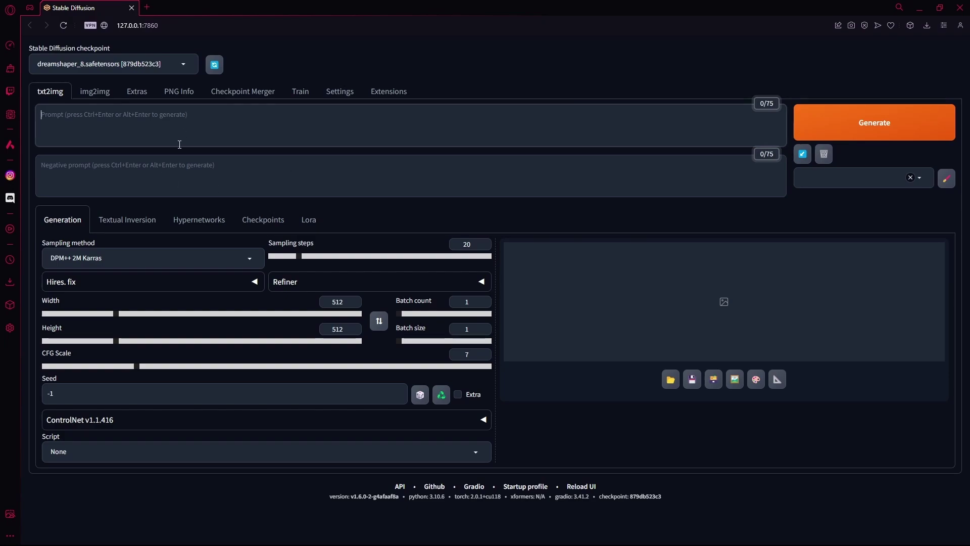
{"action": "key", "text": "ctrl+v"}
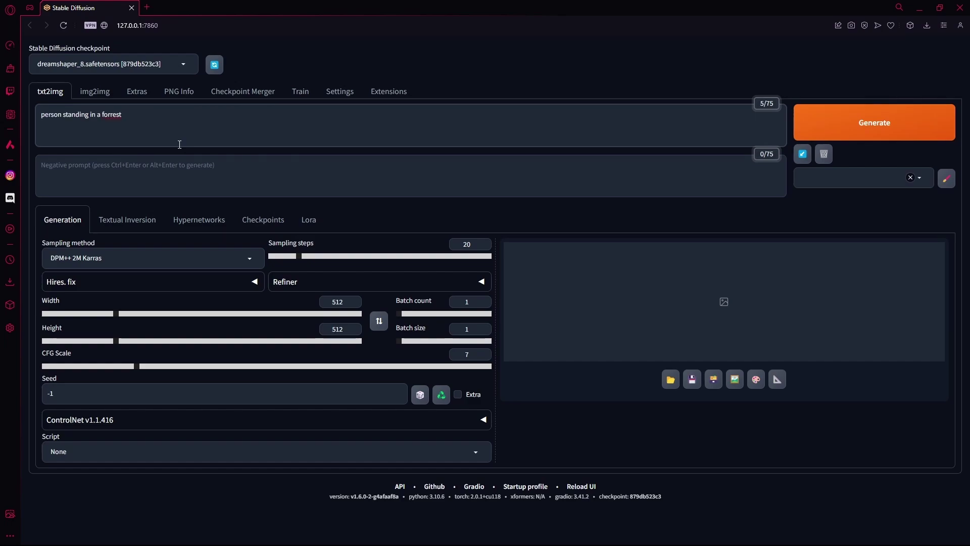
{"action": "left_click", "coordinate": [220, 287]}
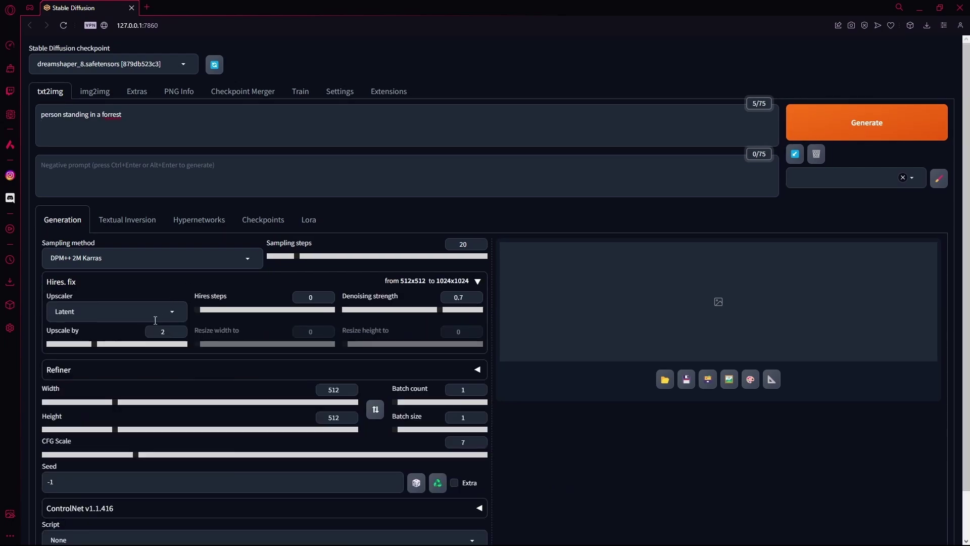
{"action": "left_click", "coordinate": [240, 258]}
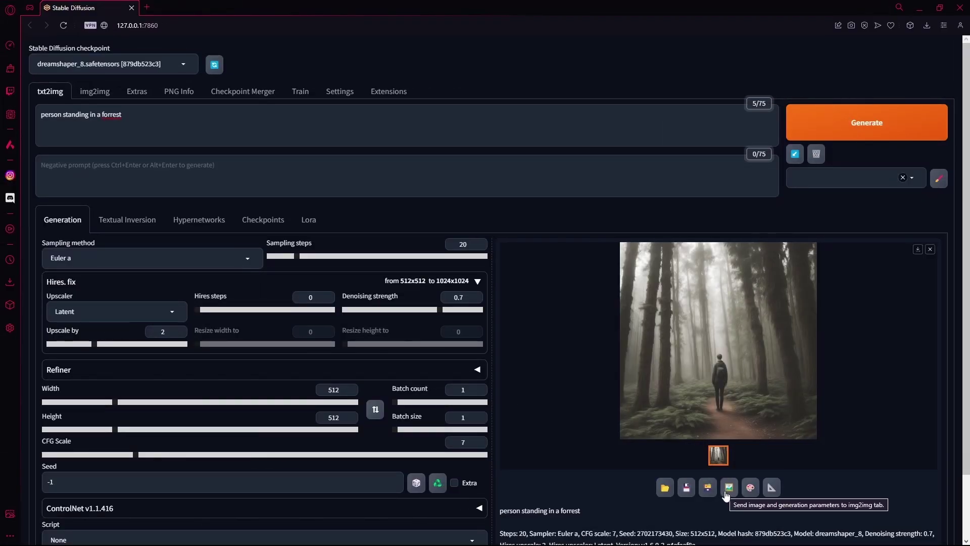
{"action": "left_click", "coordinate": [727, 489]}
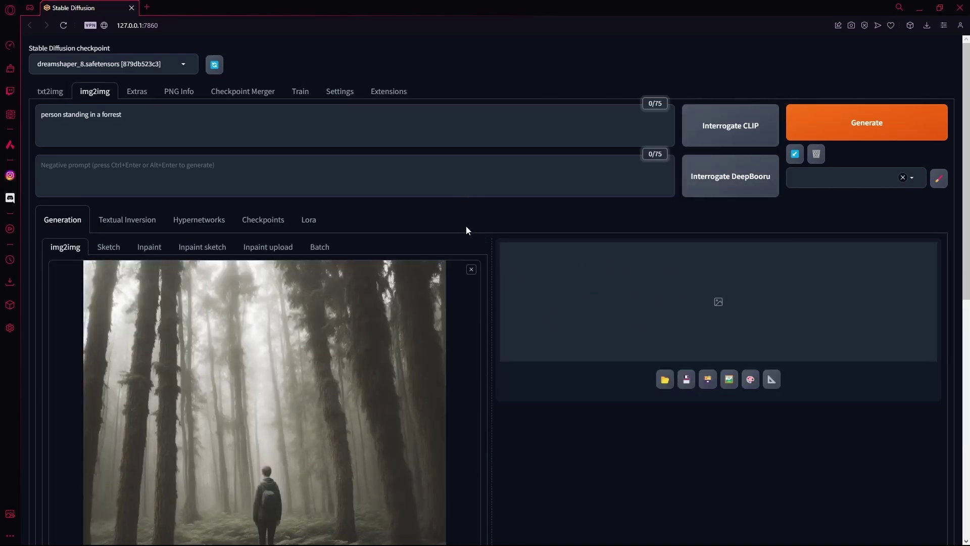
- Select the Poor man's outpainting script and set Pixels to expand to 256
{"action": "scroll", "coordinate": [128, 512], "scroll_direction": "down", "scroll_amount": 9}
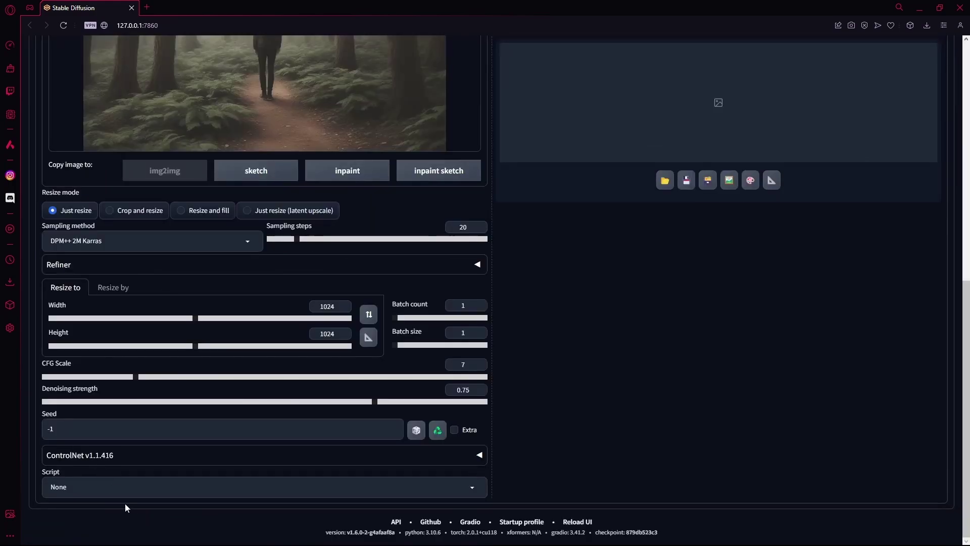
{"action": "left_click", "coordinate": [158, 496]}
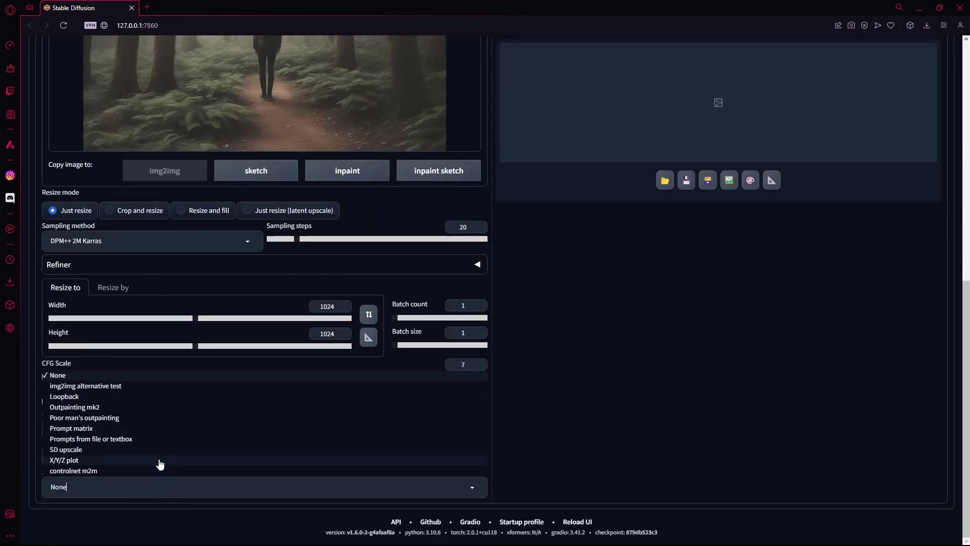
{"action": "left_click", "coordinate": [124, 418]}
{"action": "scroll", "coordinate": [125, 421], "scroll_direction": "down", "scroll_amount": 3}
{"action": "left_click", "coordinate": [225, 394]}
{"action": "left_click_drag", "start_coordinate": [225, 396], "coordinate": [550, 392]}
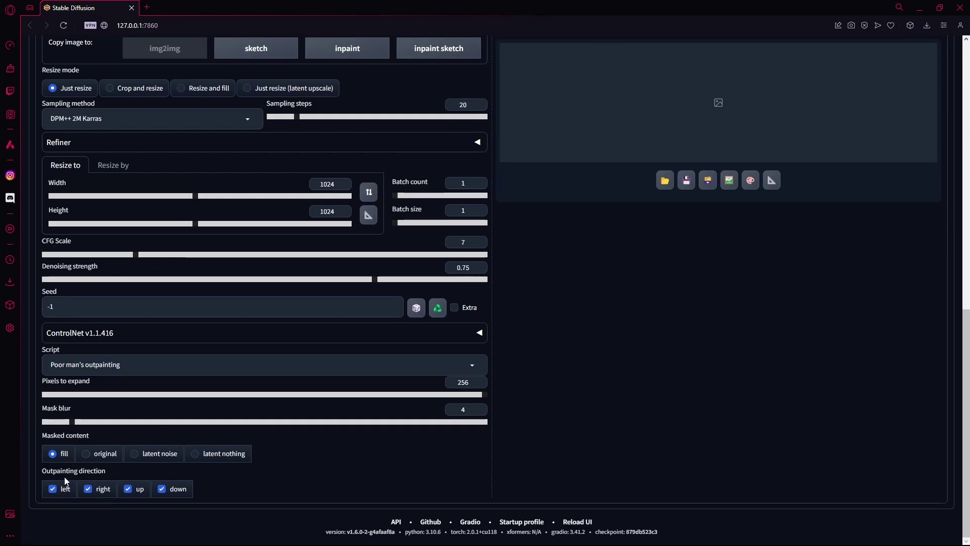
- Untick the down, right and left outpainting directions, leaving only up
{"action": "left_click", "coordinate": [173, 494]}
{"action": "left_click", "coordinate": [88, 490]}
{"action": "left_click", "coordinate": [53, 491]}
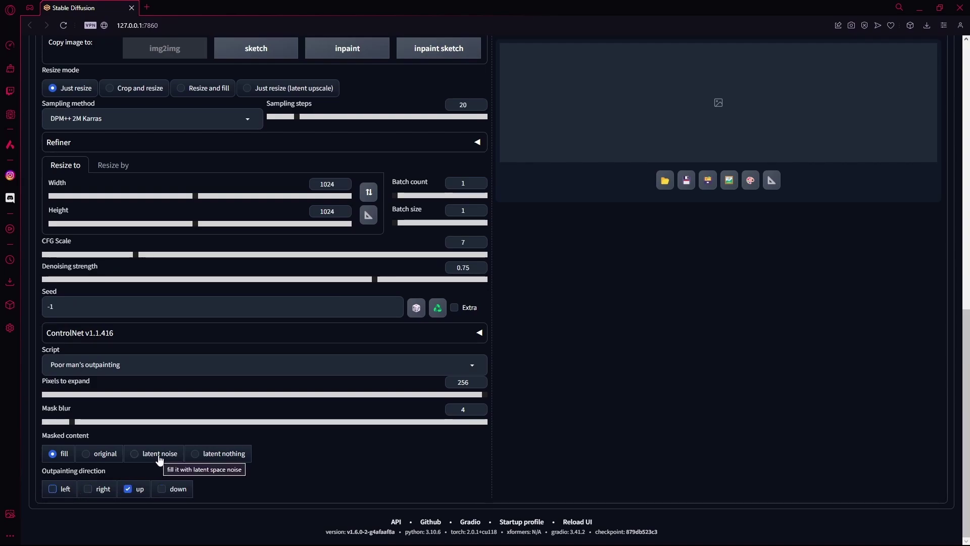
- Set the img2img sampling method to Euler a
{"action": "scroll", "coordinate": [113, 462], "scroll_direction": "up", "scroll_amount": 6}
{"action": "scroll", "coordinate": [96, 457], "scroll_direction": "down", "scroll_amount": 6}
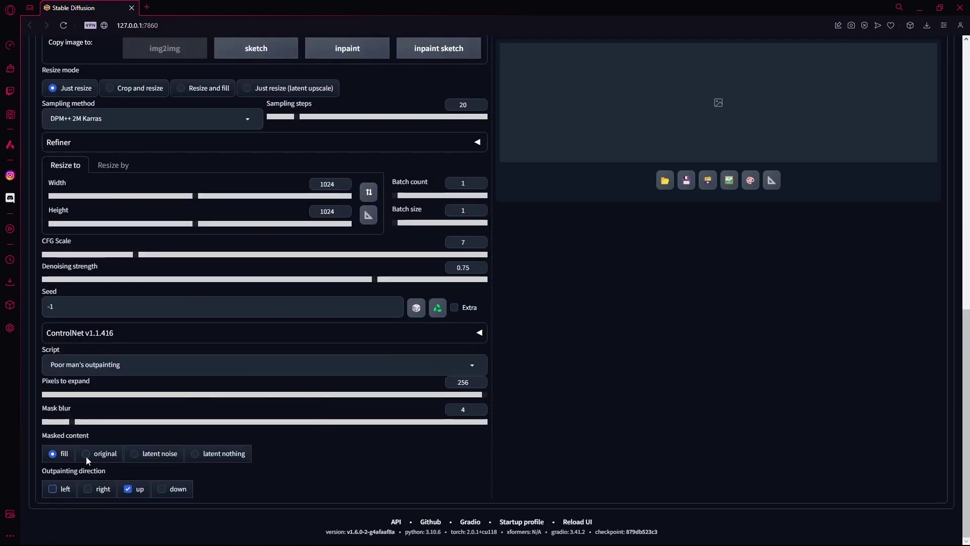
{"action": "scroll", "coordinate": [86, 456], "scroll_direction": "up", "scroll_amount": 6}
{"action": "left_click", "coordinate": [174, 429]}
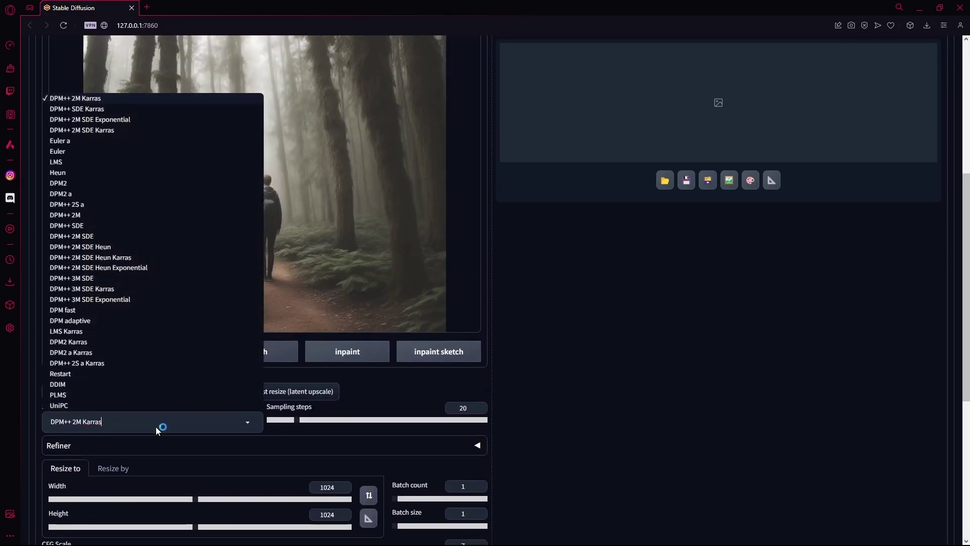
{"action": "left_click", "coordinate": [80, 142]}
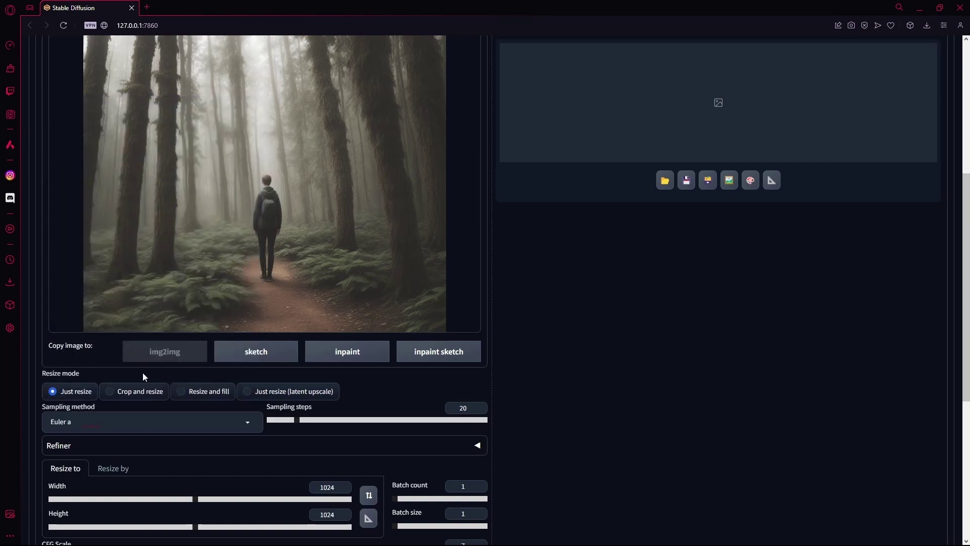
{"action": "scroll", "coordinate": [142, 372], "scroll_direction": "down", "scroll_amount": 1}
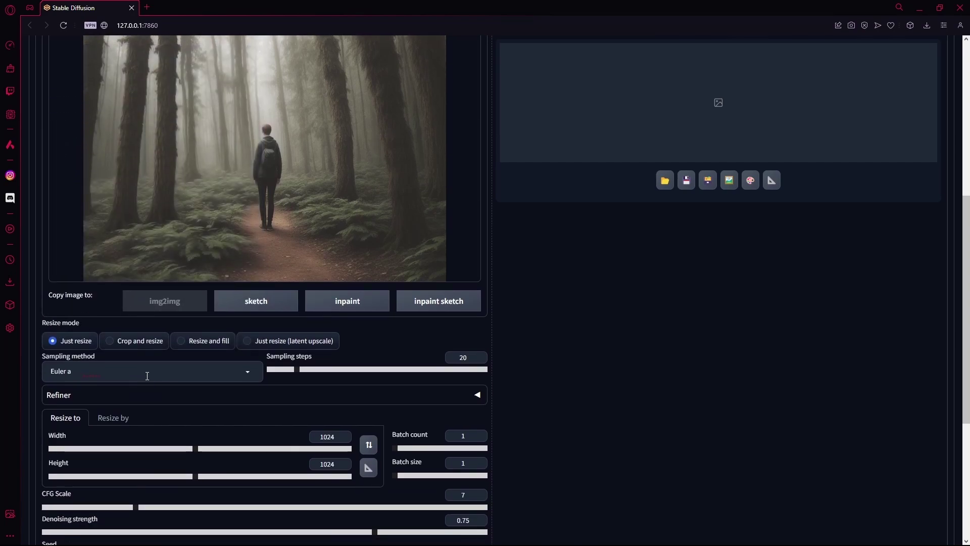
{"action": "scroll", "coordinate": [120, 402], "scroll_direction": "up", "scroll_amount": 7}
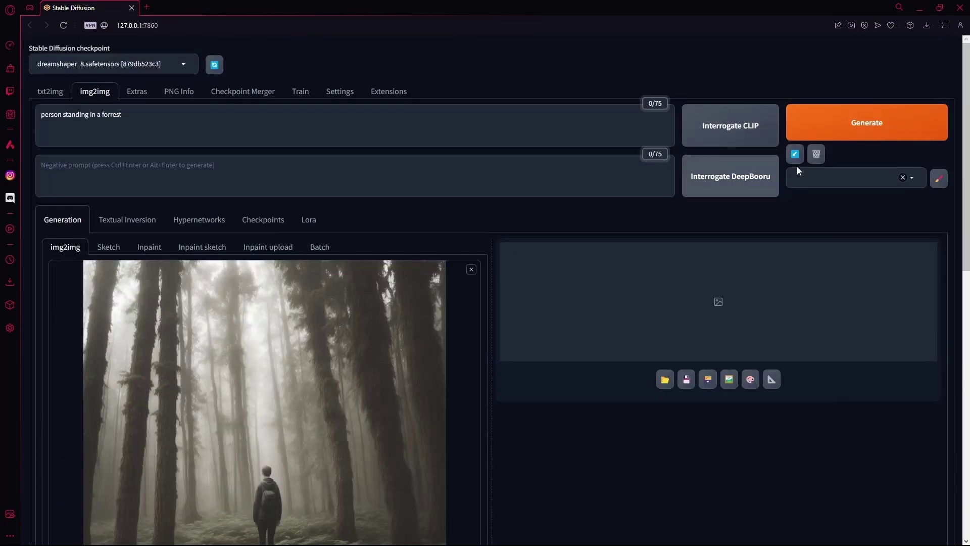
- Generate the upward-extended forest image and inspect it in the full-screen viewer
{"action": "left_click", "coordinate": [836, 135]}
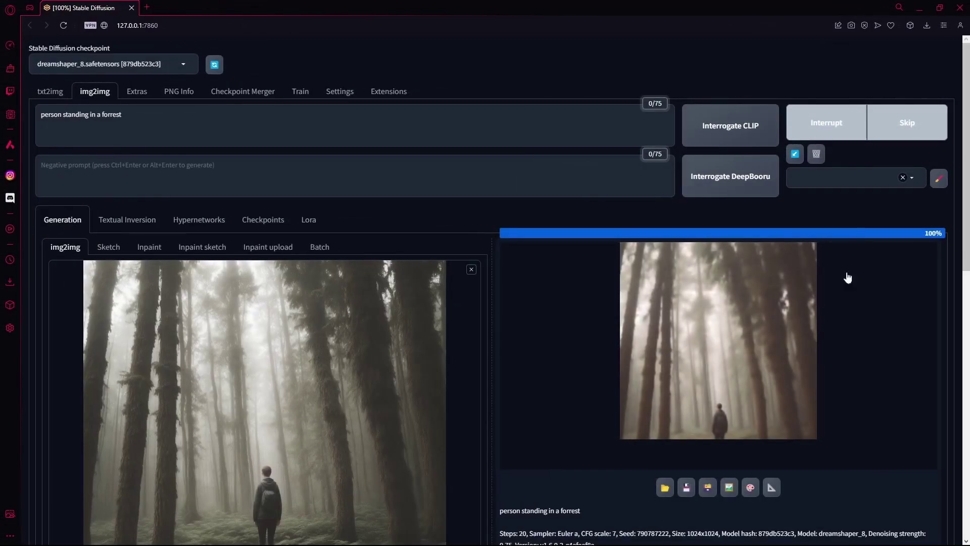
{"action": "scroll", "coordinate": [303, 359], "scroll_direction": "down", "scroll_amount": 2}
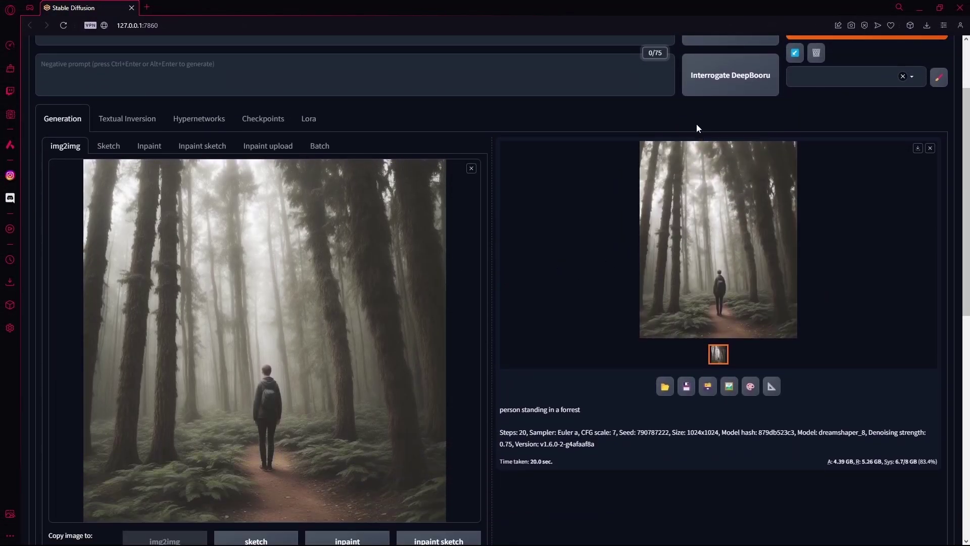
{"action": "scroll", "coordinate": [664, 192], "scroll_direction": "down", "scroll_amount": 1}
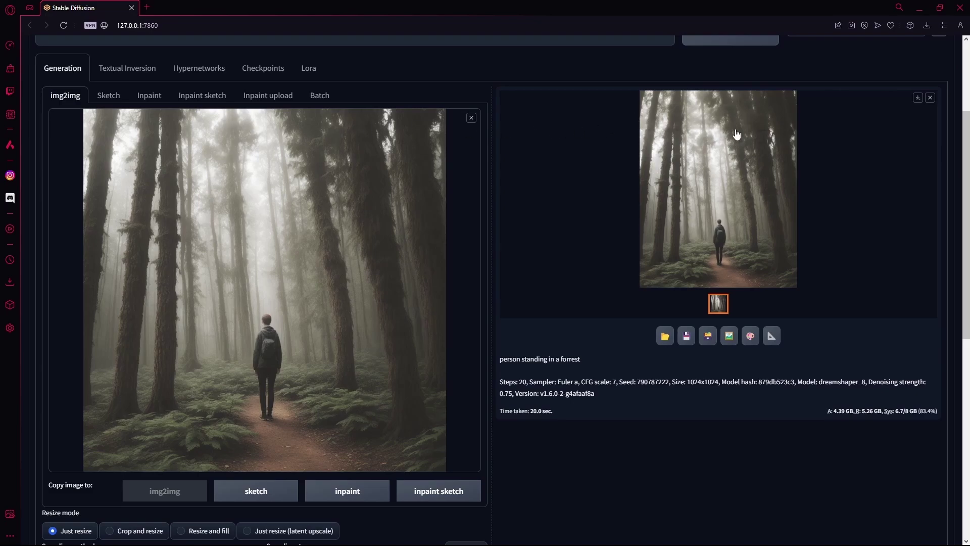
{"action": "left_click", "coordinate": [710, 162]}
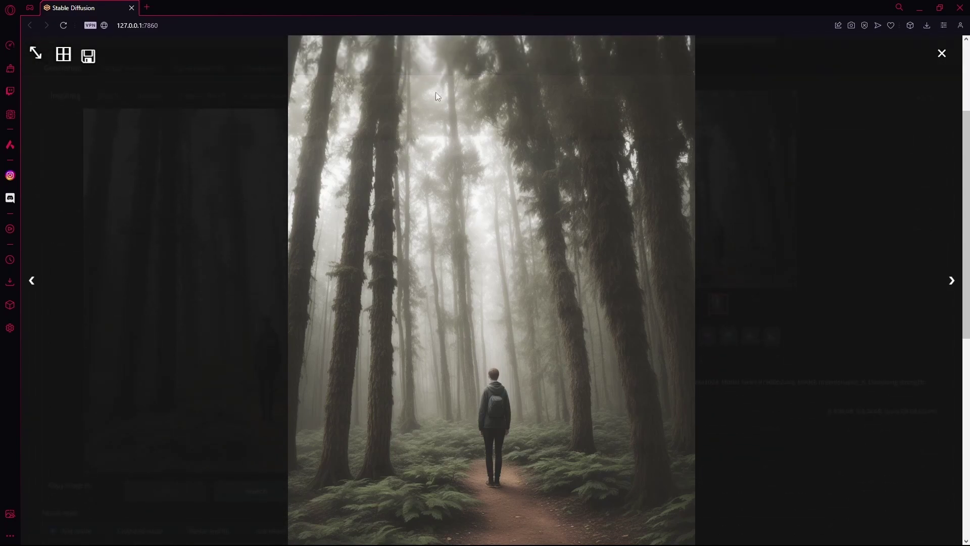
{"action": "left_click", "coordinate": [252, 209]}
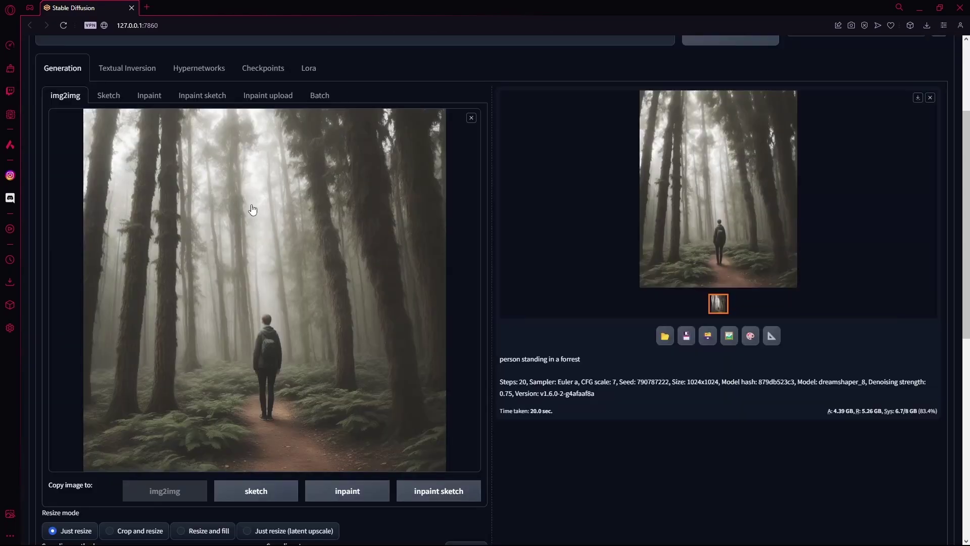
- Scroll through the img2img page to review the outpainting settings and result
{"action": "scroll", "coordinate": [415, 303], "scroll_direction": "down", "scroll_amount": 3}
{"action": "scroll", "coordinate": [415, 303], "scroll_direction": "up", "scroll_amount": 5}
{"action": "scroll", "coordinate": [415, 303], "scroll_direction": "down", "scroll_amount": 1}
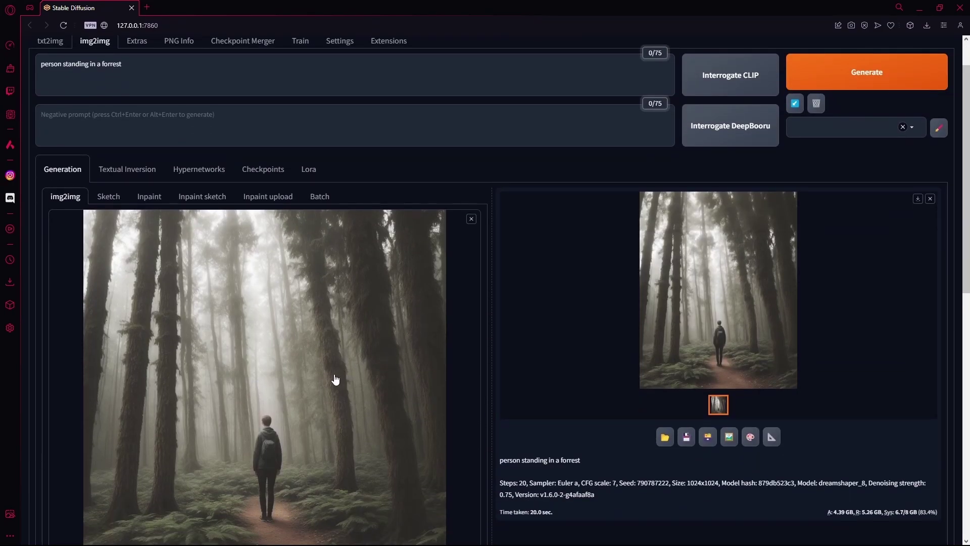
{"action": "scroll", "coordinate": [335, 379], "scroll_direction": "down", "scroll_amount": 1}
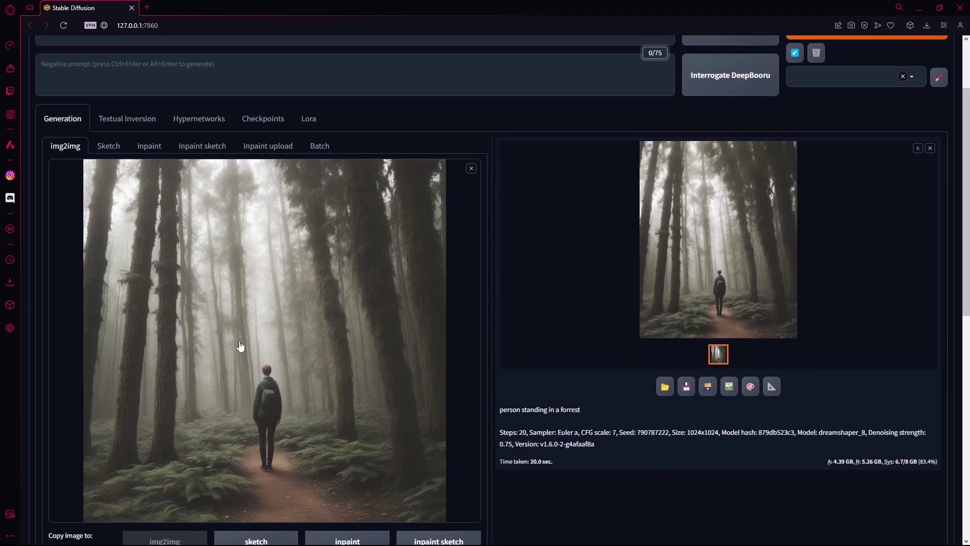
{"action": "scroll", "coordinate": [235, 336], "scroll_direction": "up", "scroll_amount": 2}
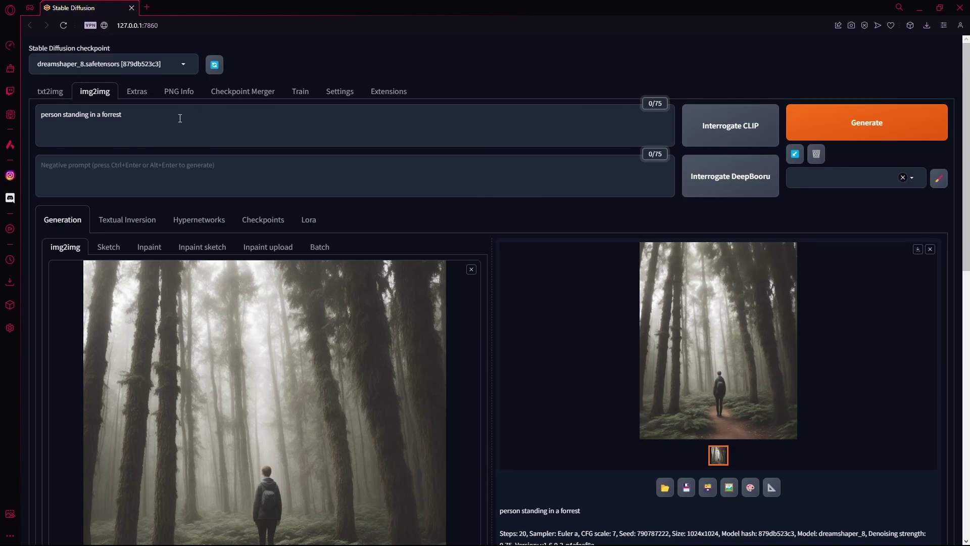
{"action": "scroll", "coordinate": [480, 305], "scroll_direction": "down", "scroll_amount": 4}
{"action": "scroll", "coordinate": [406, 270], "scroll_direction": "down", "scroll_amount": 2}
{"action": "scroll", "coordinate": [407, 201], "scroll_direction": "up", "scroll_amount": 6}
- In txt2img, change the prompt to 'person standing, facing the camera, long hair' and generate
{"action": "left_click", "coordinate": [50, 91]}
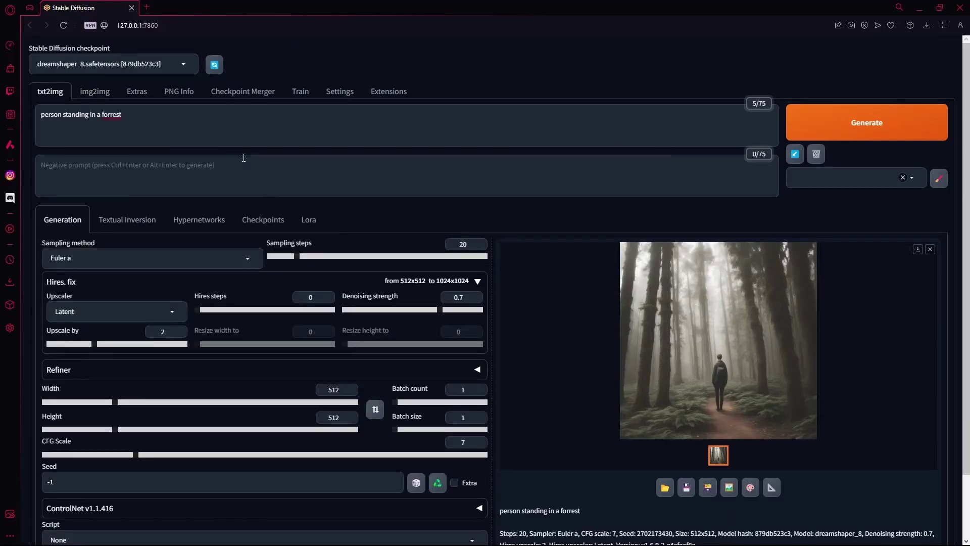
{"action": "left_click", "coordinate": [186, 120]}
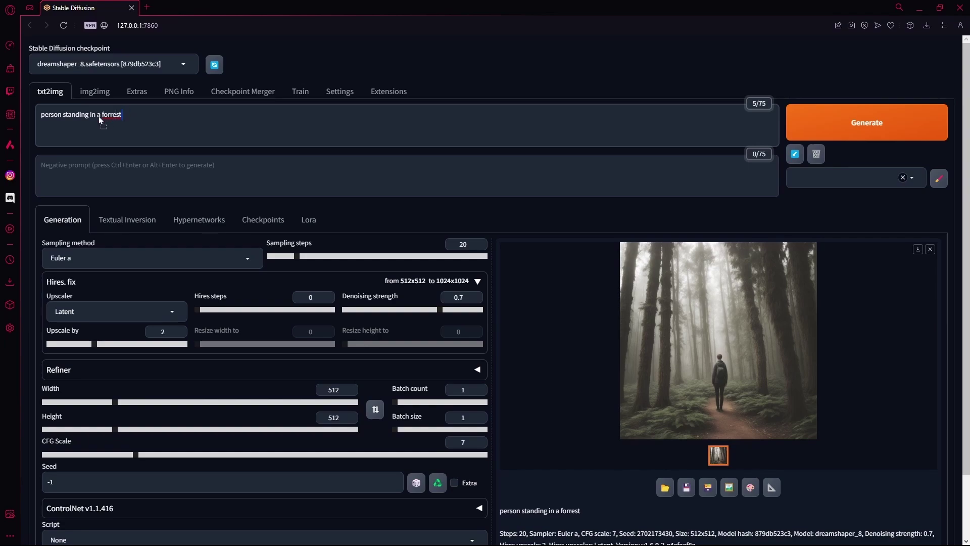
{"action": "key", "text": "ctrl+BackSpace"}
{"action": "key", "text": "ctrl+BackSpace"}
{"action": "key", "text": "ctrl+BackSpace"}
{"action": "left_click", "coordinate": [833, 129]}
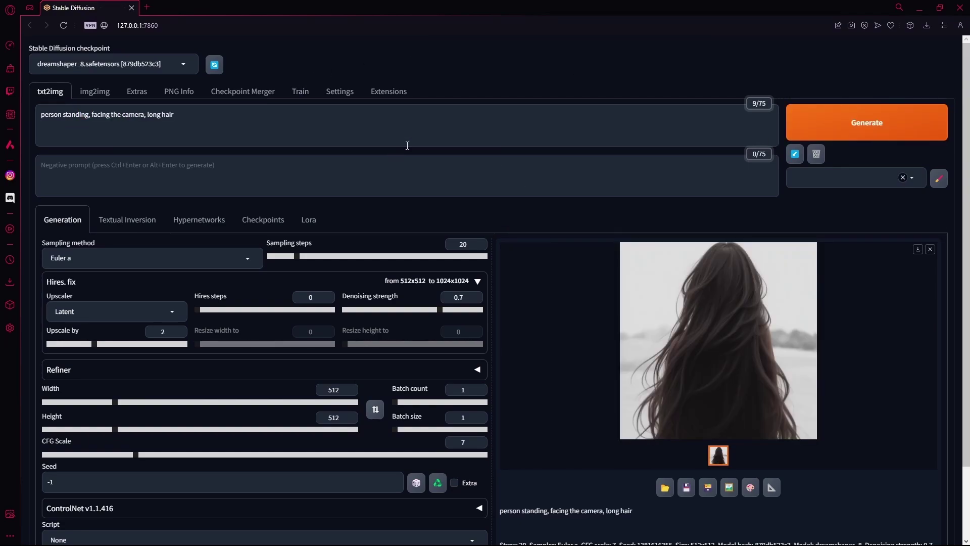
{"action": "scroll", "coordinate": [649, 330], "scroll_direction": "down", "scroll_amount": 1}
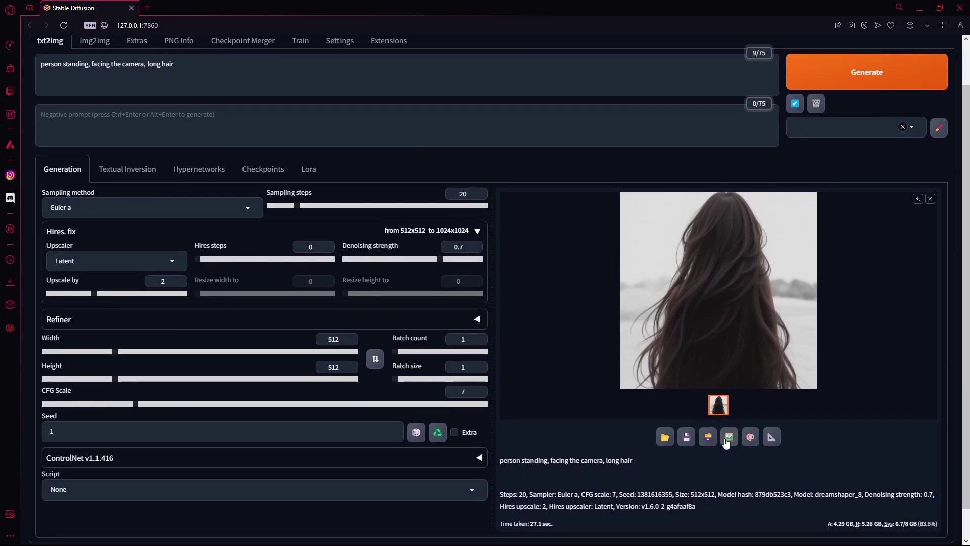
{"action": "right_click", "coordinate": [727, 443]}
{"action": "left_click", "coordinate": [739, 484]}
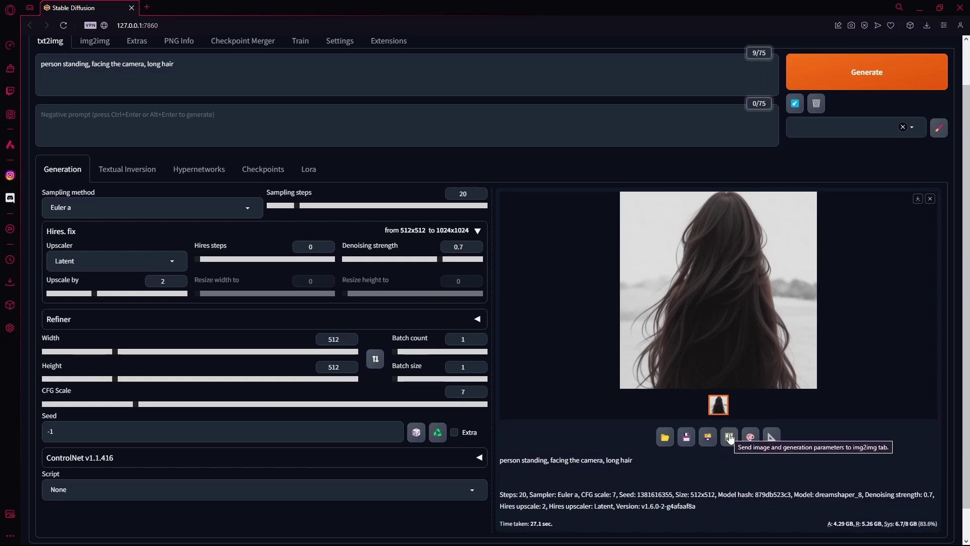
- Send the long-hair portrait to img2img, keeping the Poor man's outpainting script
{"action": "left_click", "coordinate": [729, 437]}
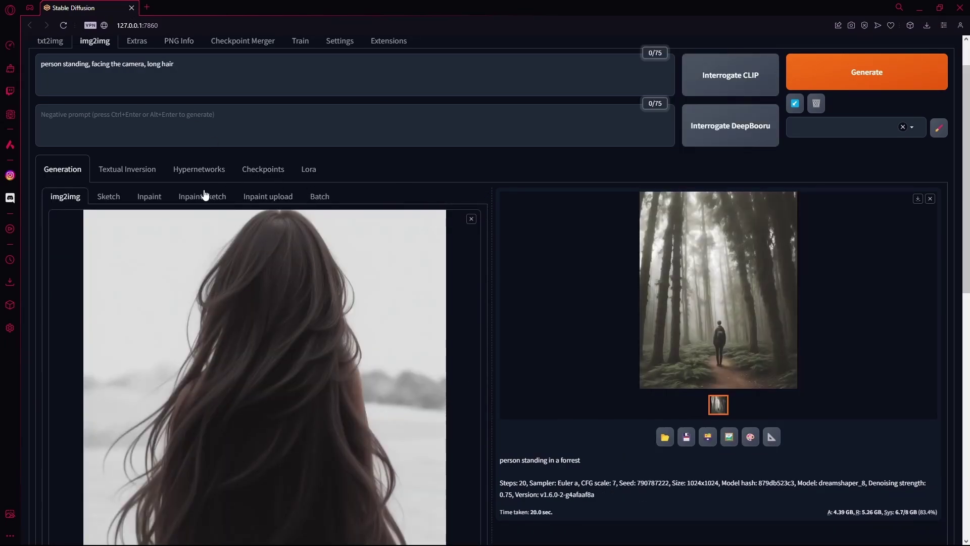
{"action": "scroll", "coordinate": [284, 199], "scroll_direction": "down", "scroll_amount": 3}
{"action": "scroll", "coordinate": [300, 213], "scroll_direction": "down", "scroll_amount": 7}
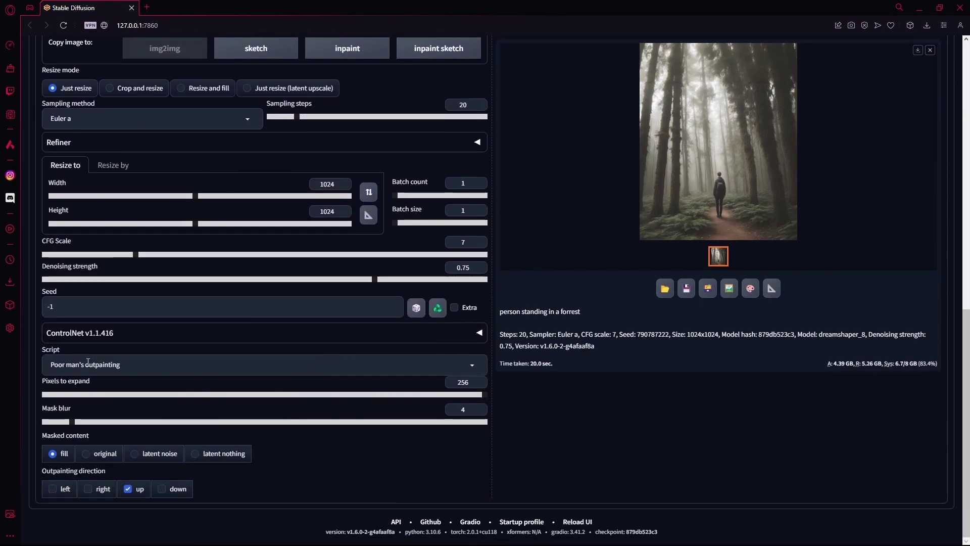
{"action": "left_click", "coordinate": [88, 364]}
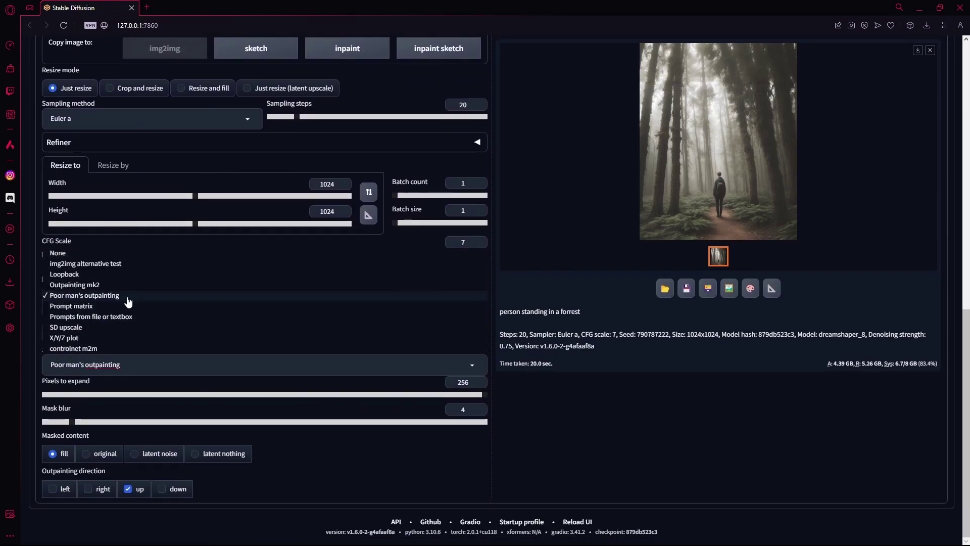
{"action": "left_click", "coordinate": [231, 390]}
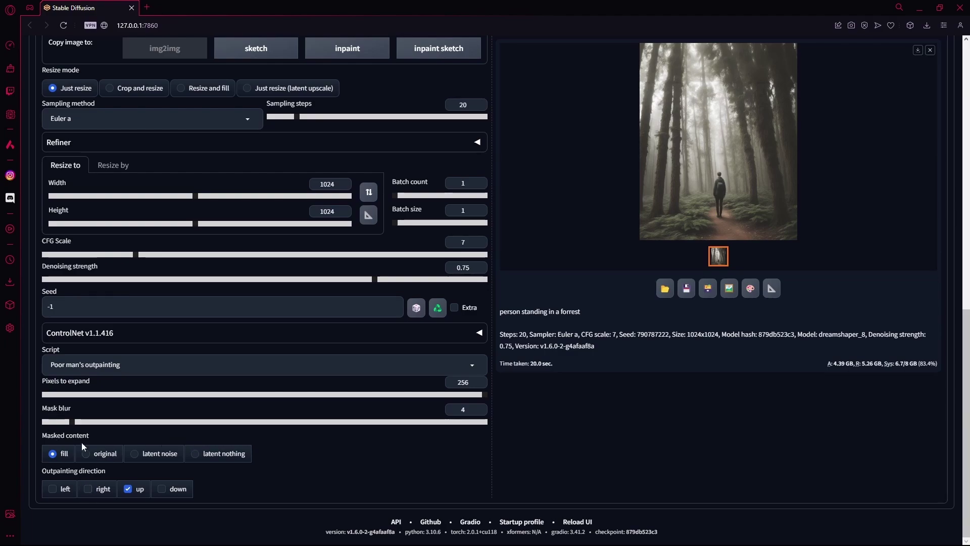
- Enable the down outpainting direction so the portrait extends both up and down
{"action": "left_click", "coordinate": [169, 488]}
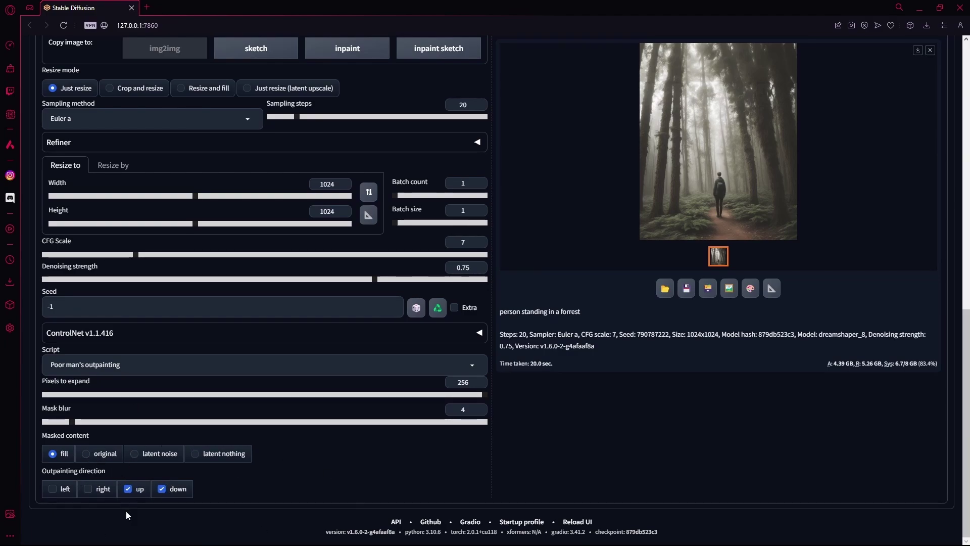
{"action": "left_click", "coordinate": [90, 490]}
{"action": "scroll", "coordinate": [172, 404], "scroll_direction": "up", "scroll_amount": 7}
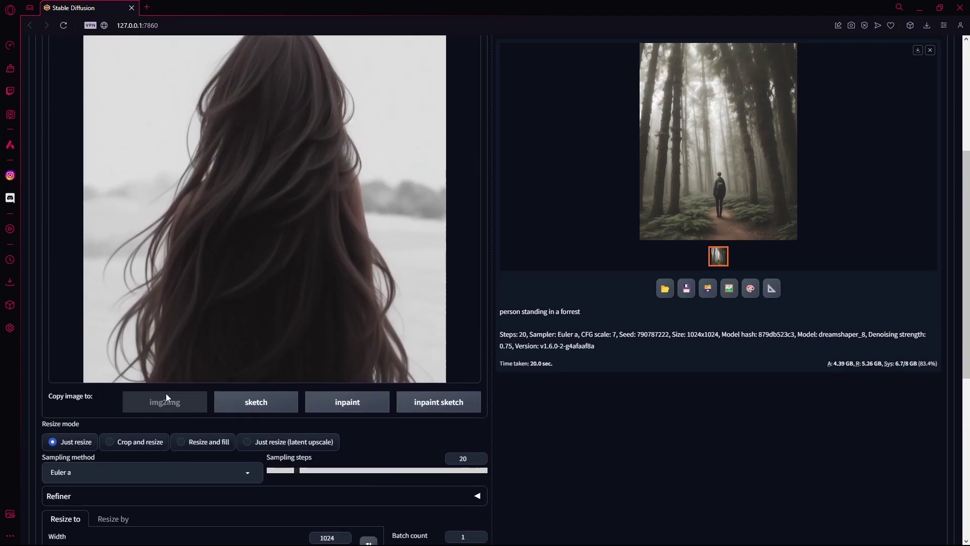
{"action": "scroll", "coordinate": [166, 393], "scroll_direction": "down", "scroll_amount": 7}
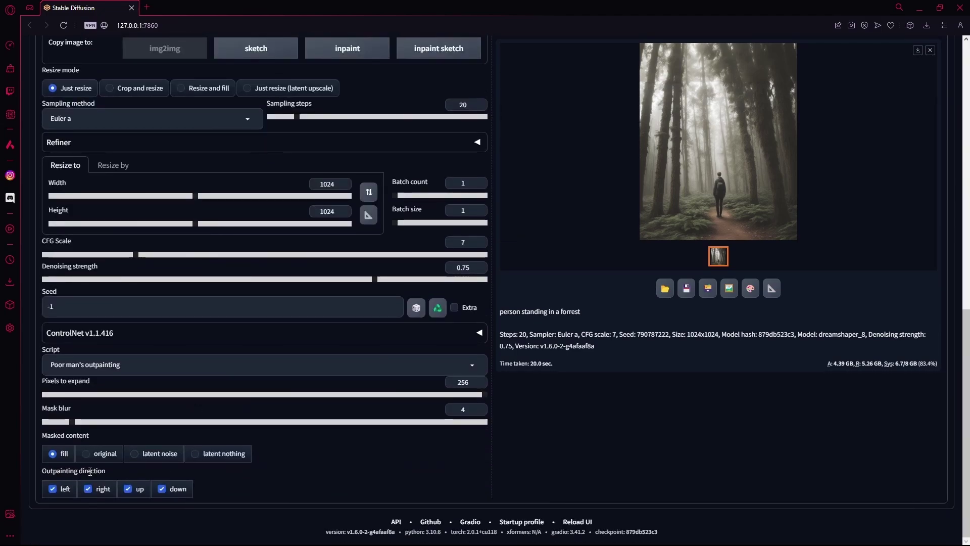
{"action": "scroll", "coordinate": [182, 395], "scroll_direction": "up", "scroll_amount": 8}
{"action": "scroll", "coordinate": [207, 364], "scroll_direction": "up", "scroll_amount": 4}
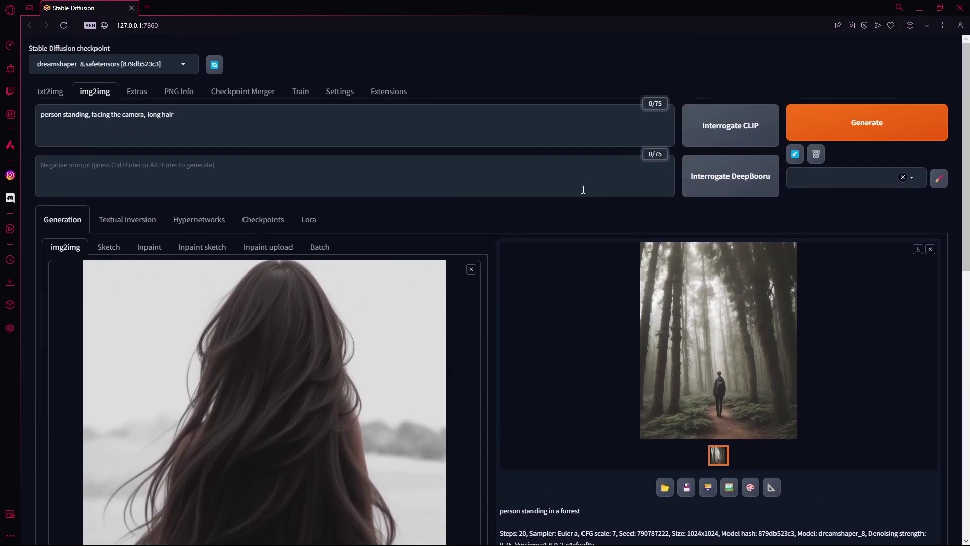
- Generate the vertically extended long-hair portrait and view it at full size
{"action": "left_click", "coordinate": [829, 117]}
{"action": "scroll", "coordinate": [303, 262], "scroll_direction": "down", "scroll_amount": 5}
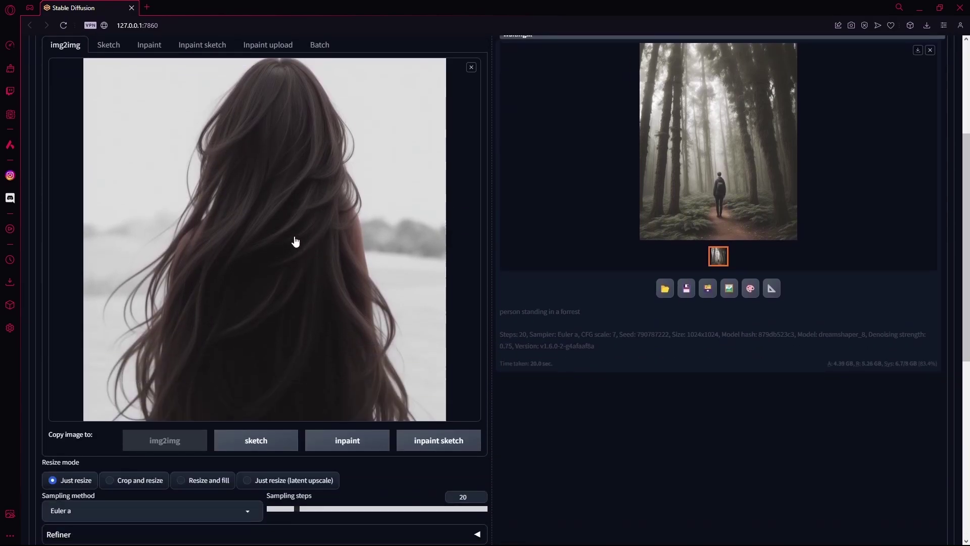
{"action": "scroll", "coordinate": [283, 275], "scroll_direction": "down", "scroll_amount": 3}
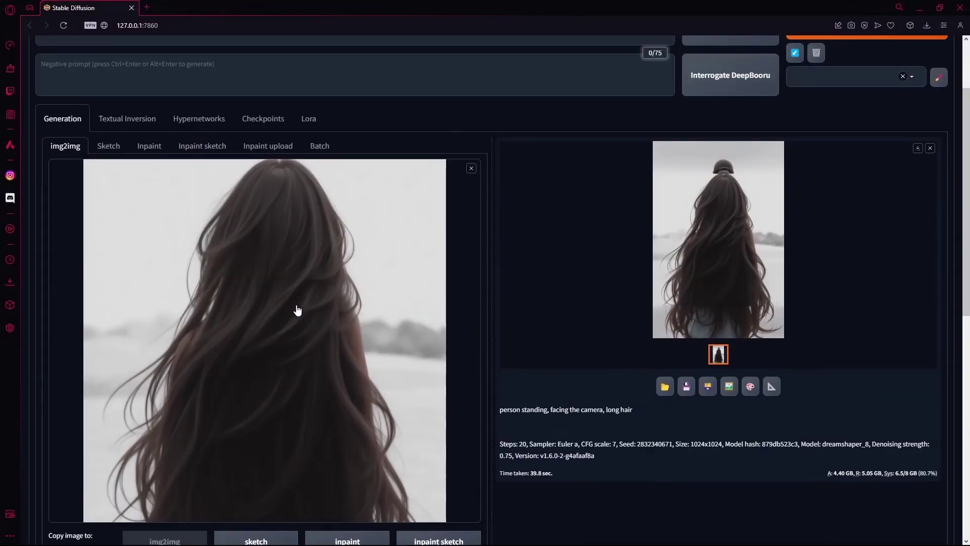
{"action": "left_click", "coordinate": [740, 221]}
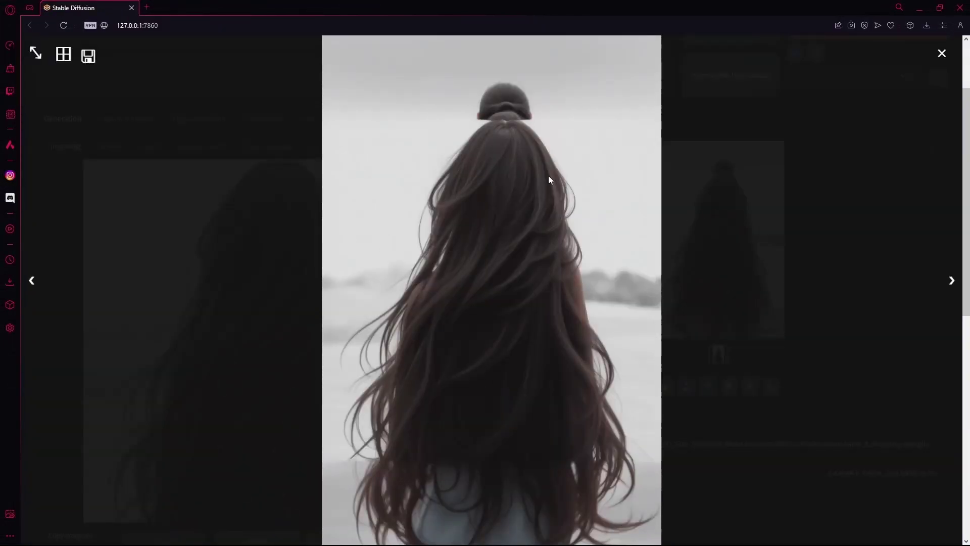
{"action": "scroll", "coordinate": [501, 252], "scroll_direction": "up", "scroll_amount": 3}
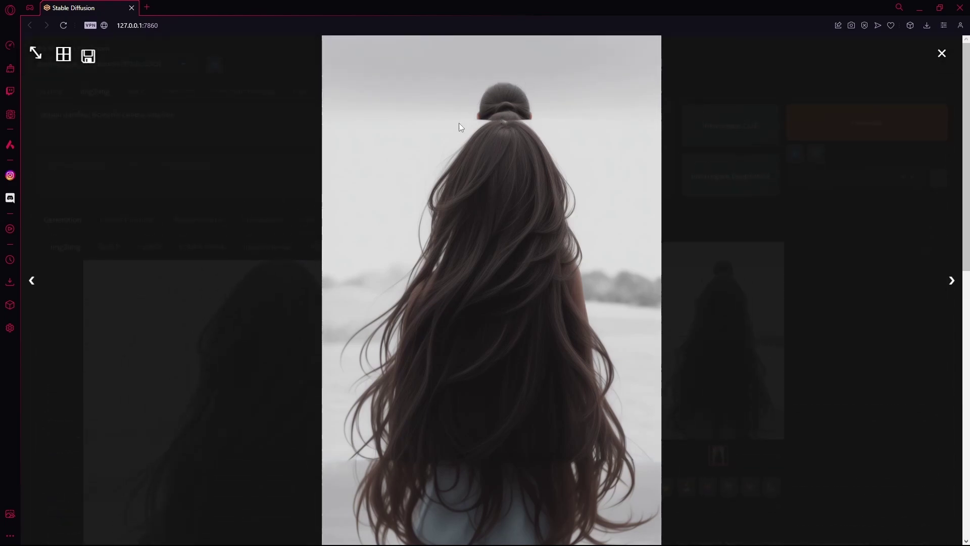
{"action": "scroll", "coordinate": [455, 152], "scroll_direction": "down", "scroll_amount": 4}
{"action": "left_click", "coordinate": [759, 301]}
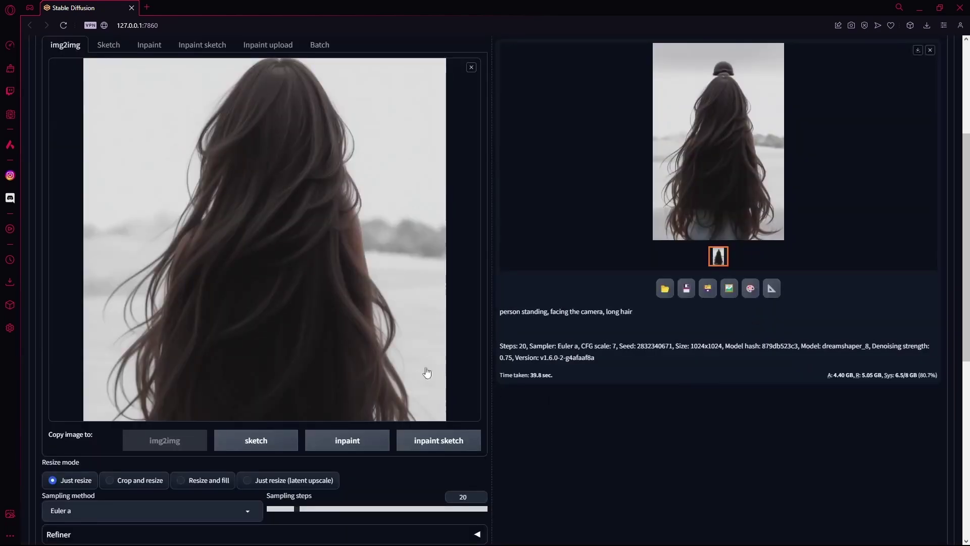
{"action": "scroll", "coordinate": [409, 366], "scroll_direction": "down", "scroll_amount": 1}
{"action": "scroll", "coordinate": [581, 202], "scroll_direction": "up", "scroll_amount": 1}
{"action": "scroll", "coordinate": [740, 224], "scroll_direction": "up", "scroll_amount": 1}
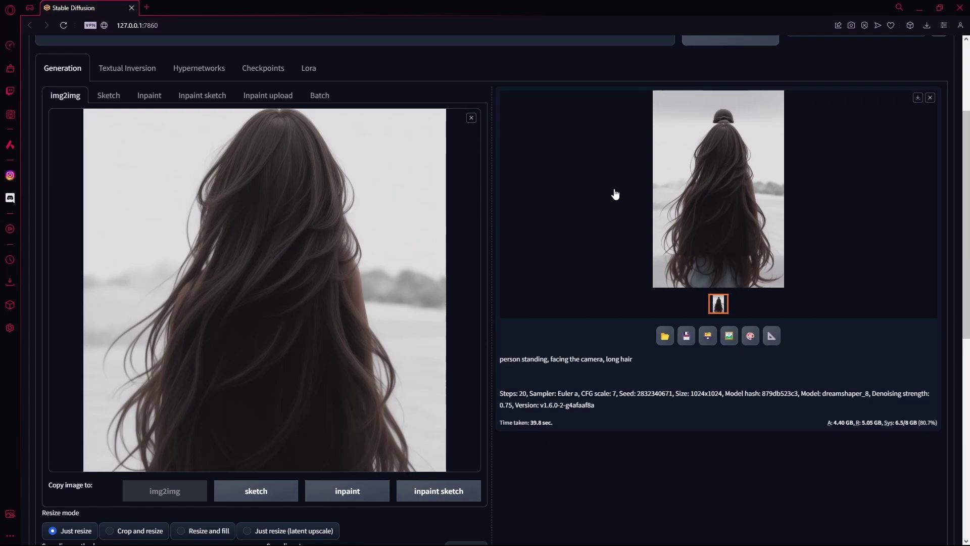
{"action": "scroll", "coordinate": [392, 269], "scroll_direction": "down", "scroll_amount": 9}
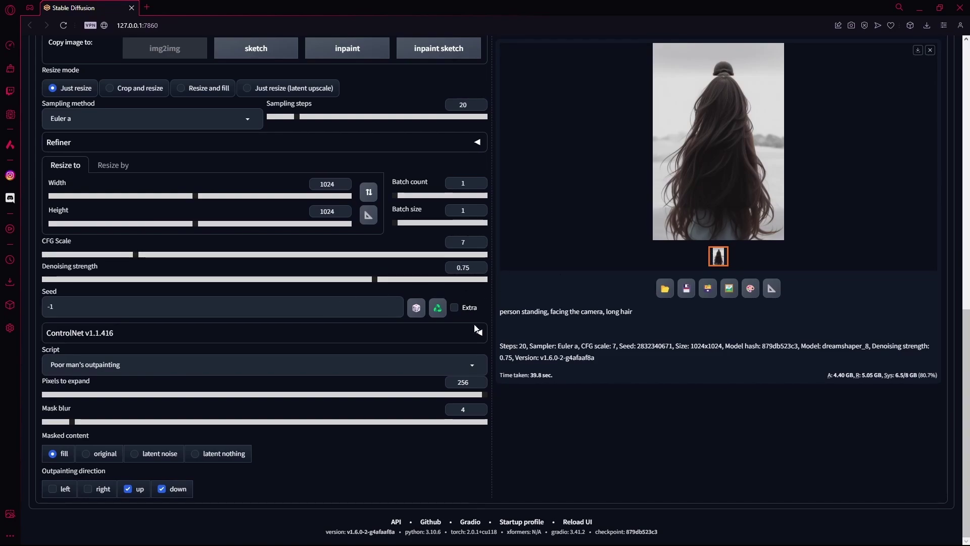
{"action": "mouse_move", "coordinate": [620, 536]}
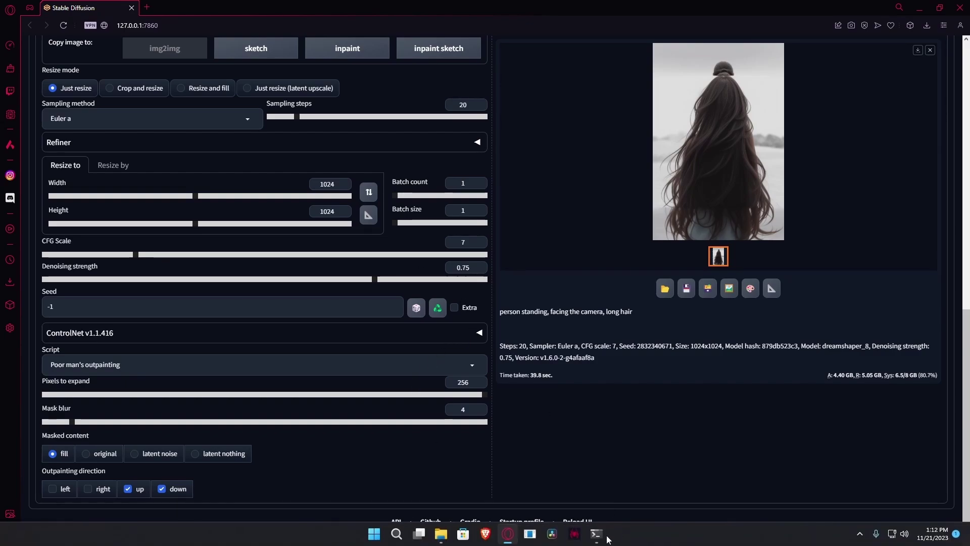